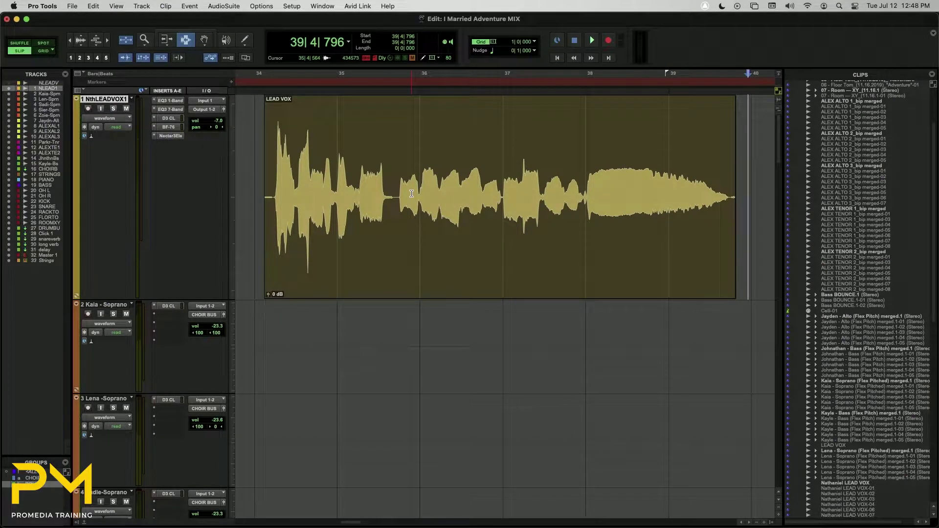
Select the LEAD VOX clip's tail from about bar 38|4 to just past its end
{"action": "left_click_drag", "start_coordinate": [284, 192], "coordinate": [255, 192]}
{"action": "left_click_drag", "start_coordinate": [656, 198], "coordinate": [756, 205]}
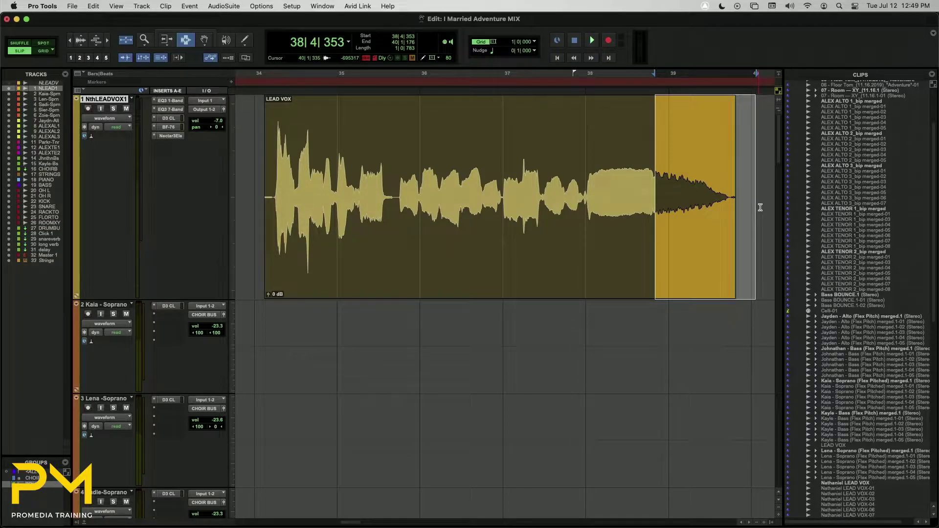
{"action": "left_click", "coordinate": [760, 208]}
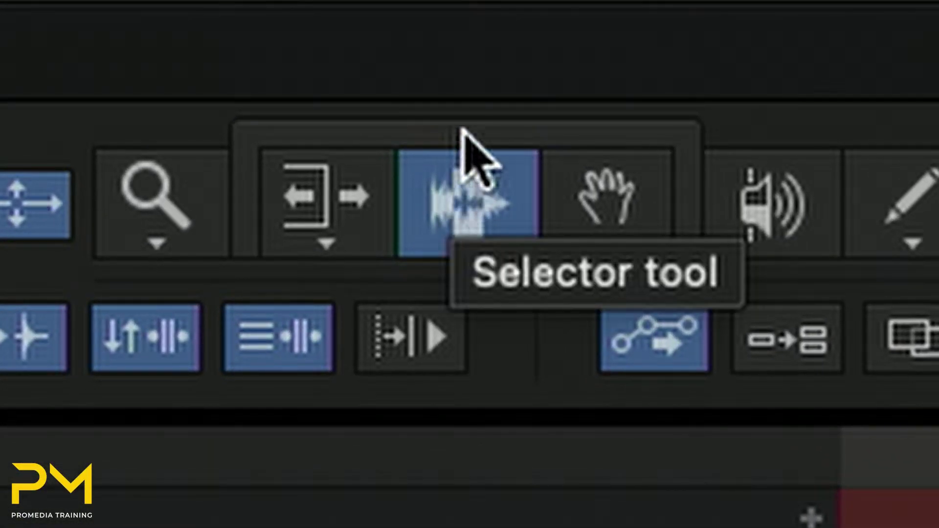
{"action": "left_click", "coordinate": [470, 196]}
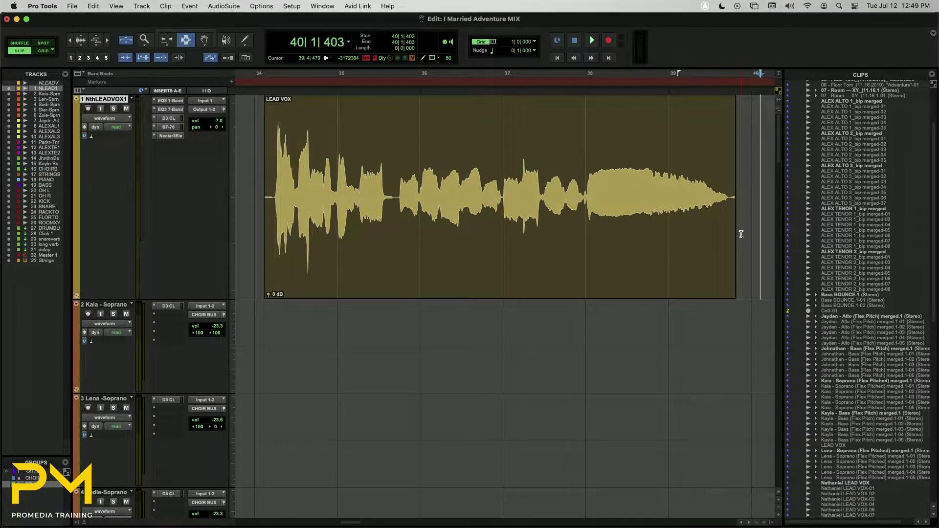
{"action": "left_click_drag", "start_coordinate": [663, 206], "coordinate": [759, 206]}
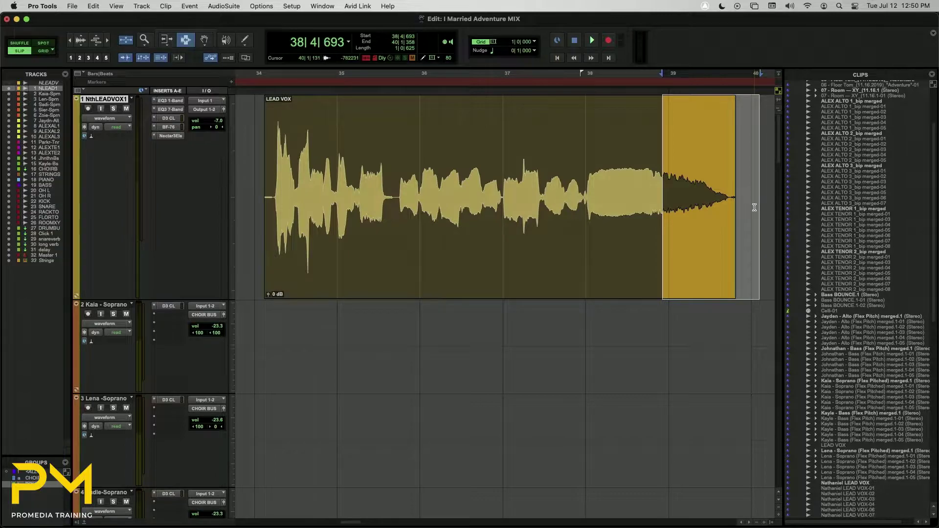
Open the Fade Out dialog for the selected tail via Edit > Fades > Create
{"action": "left_click", "coordinate": [86, 3]}
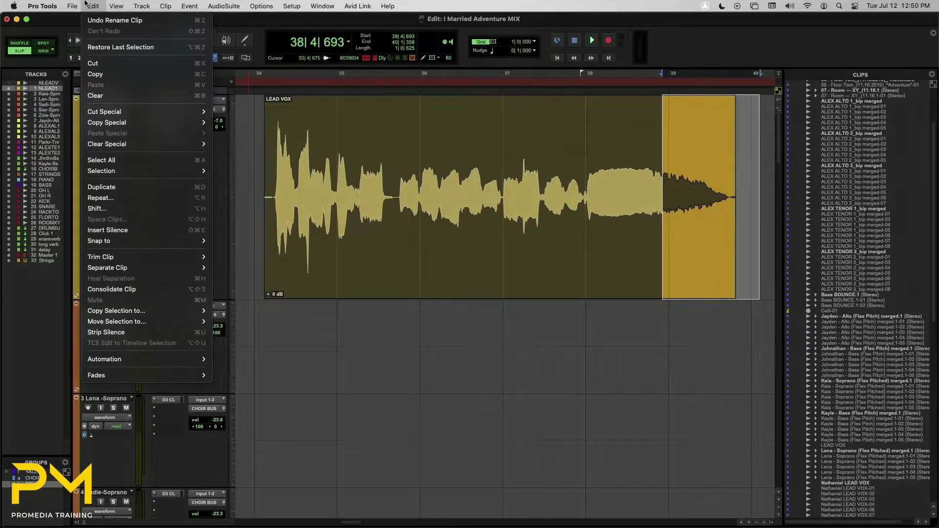
{"action": "mouse_move", "coordinate": [162, 377]}
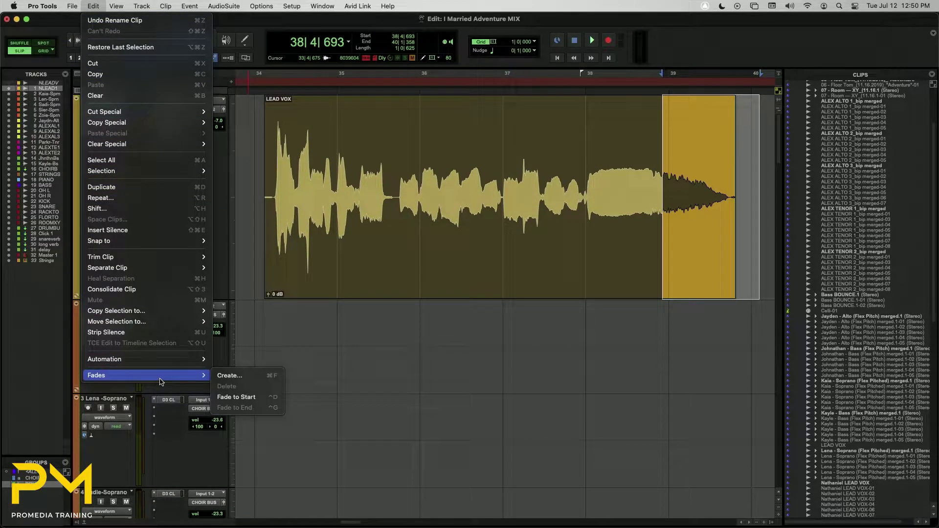
{"action": "left_click", "coordinate": [249, 381]}
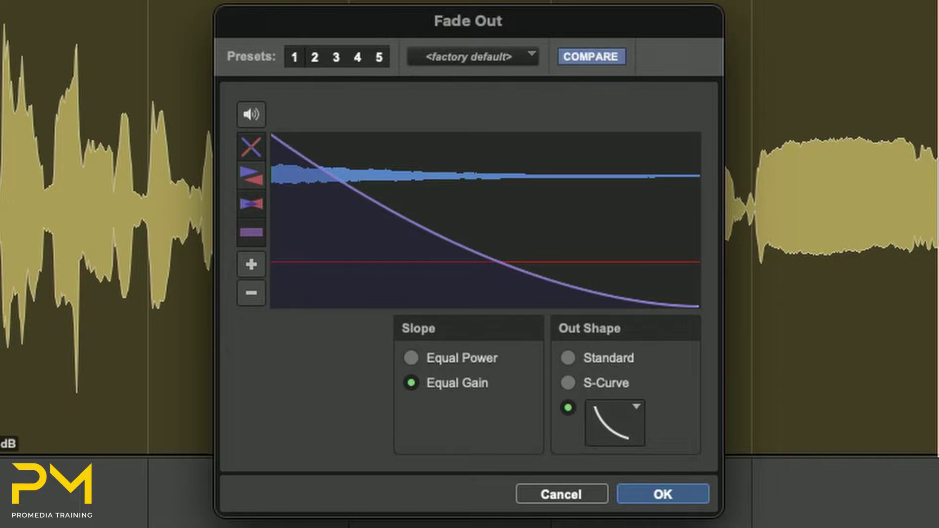
Try the Standard out shape, then settle on S-Curve with an Equal Gain slope
{"action": "left_click", "coordinate": [570, 356]}
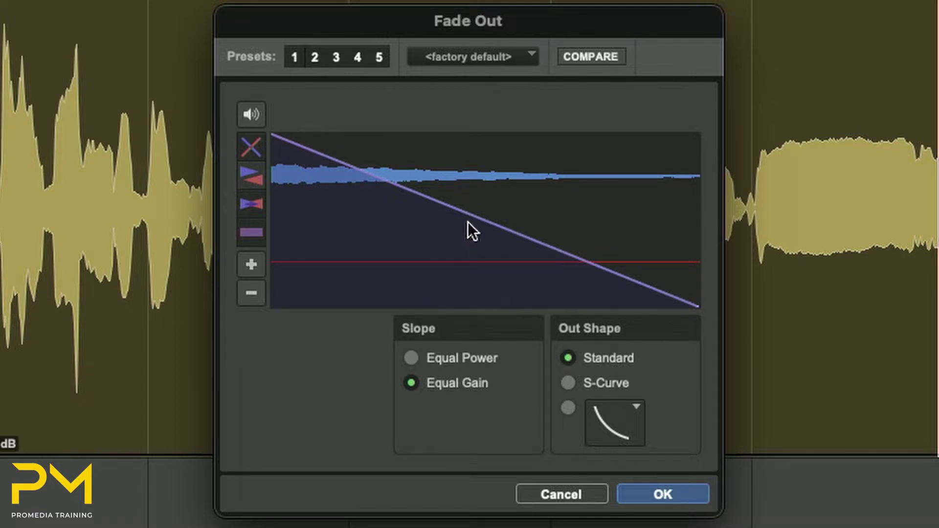
{"action": "mouse_move", "coordinate": [468, 222]}
{"action": "left_mouse_down"}
{"action": "mouse_move", "coordinate": [468, 294]}
{"action": "mouse_move", "coordinate": [468, 161]}
{"action": "mouse_move", "coordinate": [468, 213]}
{"action": "left_mouse_up"}
{"action": "left_click", "coordinate": [580, 382]}
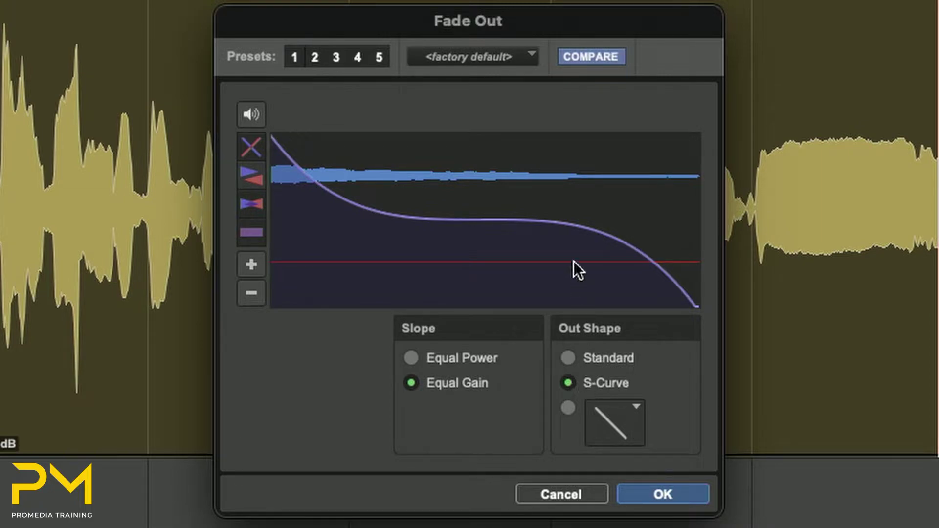
{"action": "mouse_move", "coordinate": [559, 233]}
{"action": "left_mouse_down"}
{"action": "mouse_move", "coordinate": [559, 215]}
{"action": "mouse_move", "coordinate": [583, 220]}
{"action": "mouse_move", "coordinate": [485, 245]}
{"action": "mouse_move", "coordinate": [559, 220]}
{"action": "left_mouse_up"}
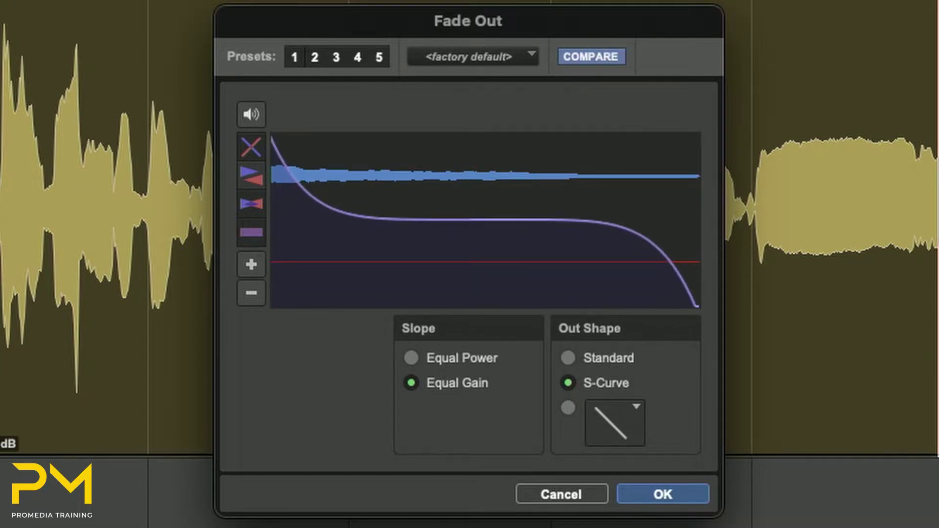
Choose a custom preset Out Shape curve from the dropdown and apply the fade-out with OK
{"action": "left_click", "coordinate": [570, 405]}
{"action": "left_click", "coordinate": [603, 411]}
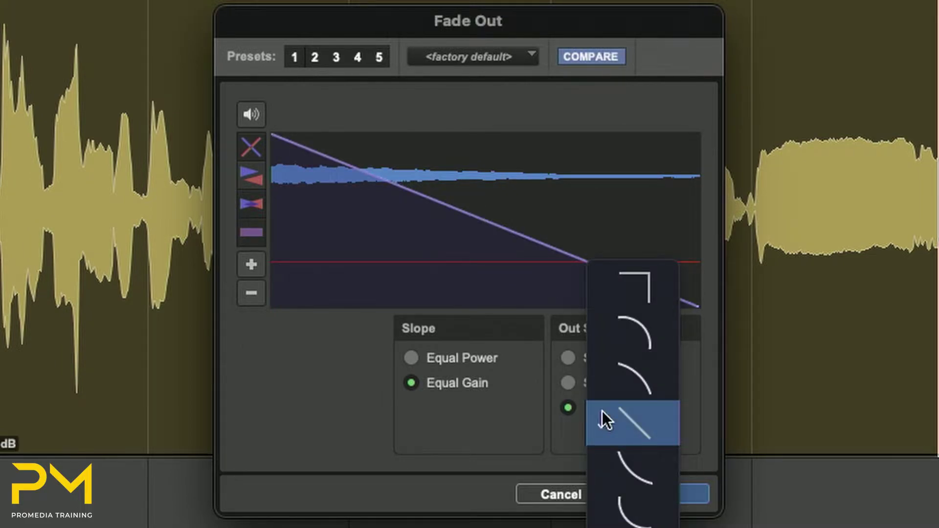
{"action": "left_click", "coordinate": [620, 455]}
{"action": "left_click", "coordinate": [624, 426]}
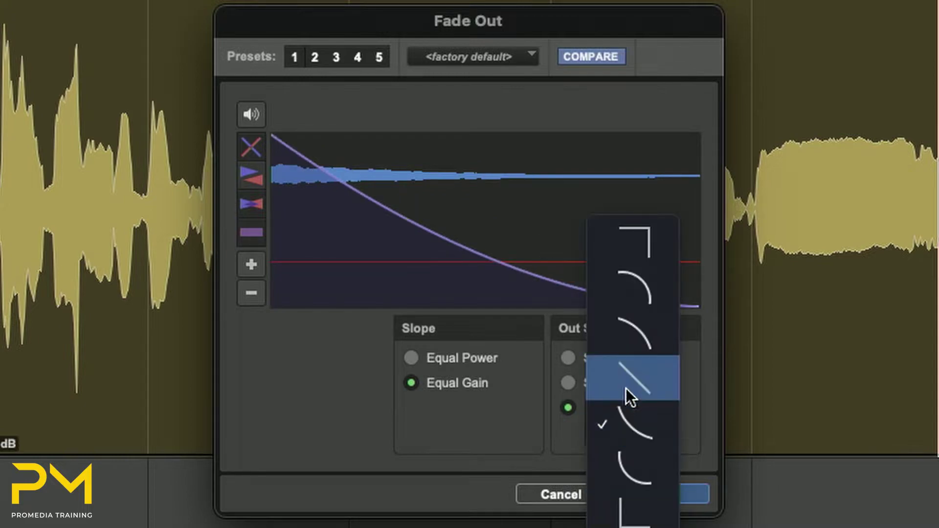
{"action": "left_click", "coordinate": [628, 339]}
{"action": "left_click", "coordinate": [628, 413]}
{"action": "left_click", "coordinate": [631, 509]}
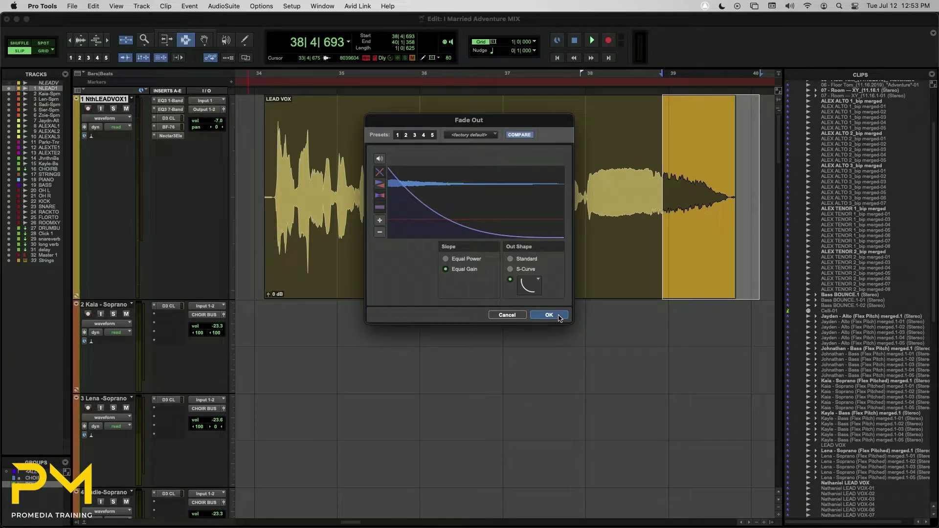
{"action": "left_click", "coordinate": [560, 317]}
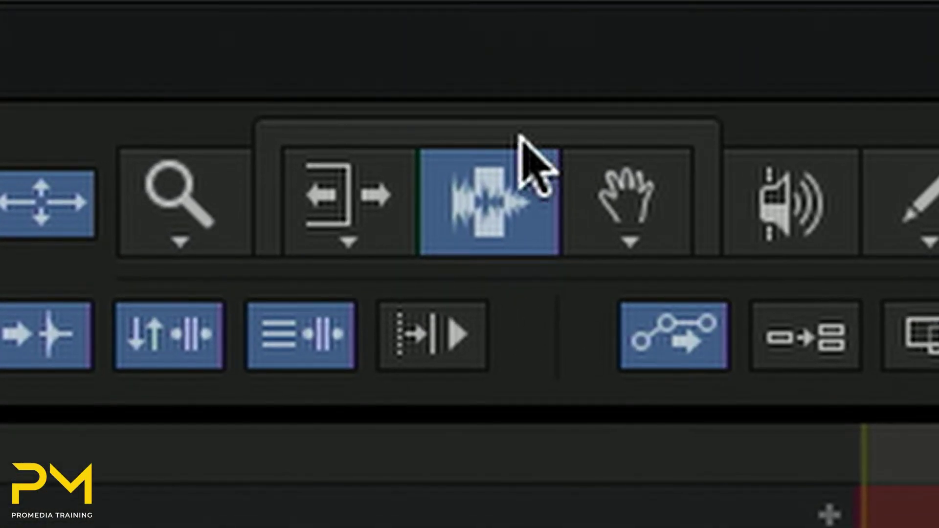
Turn on the Smart Tool linking the Trim, Selector and Grabber tools
{"action": "left_click", "coordinate": [525, 139]}
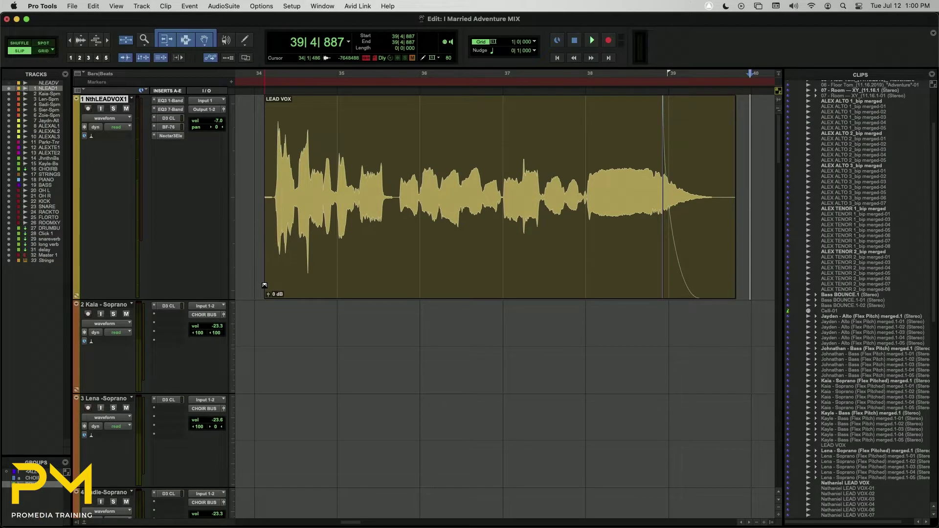
Draw a fade-in from the LEAD VOX clip's lower-left corner, then adjust its length
{"action": "left_click", "coordinate": [264, 285]}
{"action": "left_click_drag", "start_coordinate": [264, 285], "coordinate": [309, 282]}
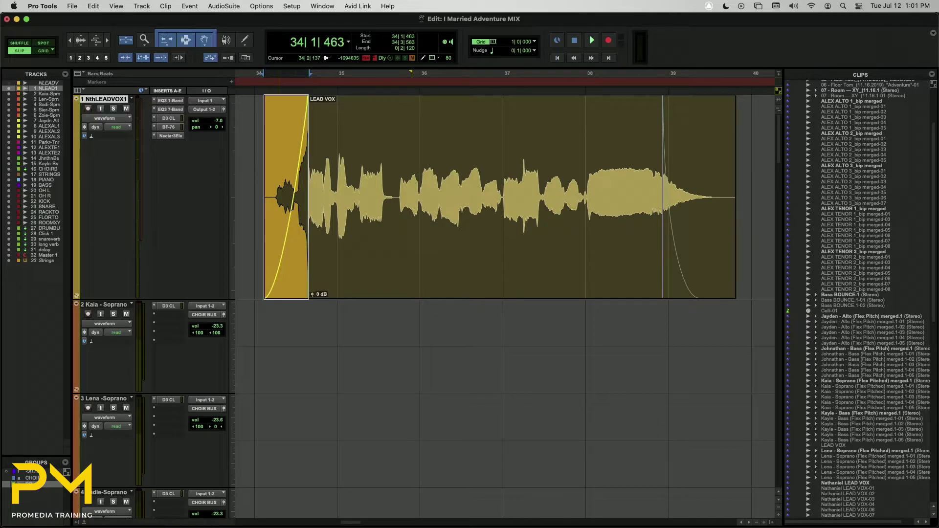
{"action": "left_click_drag", "start_coordinate": [286, 222], "coordinate": [279, 201]}
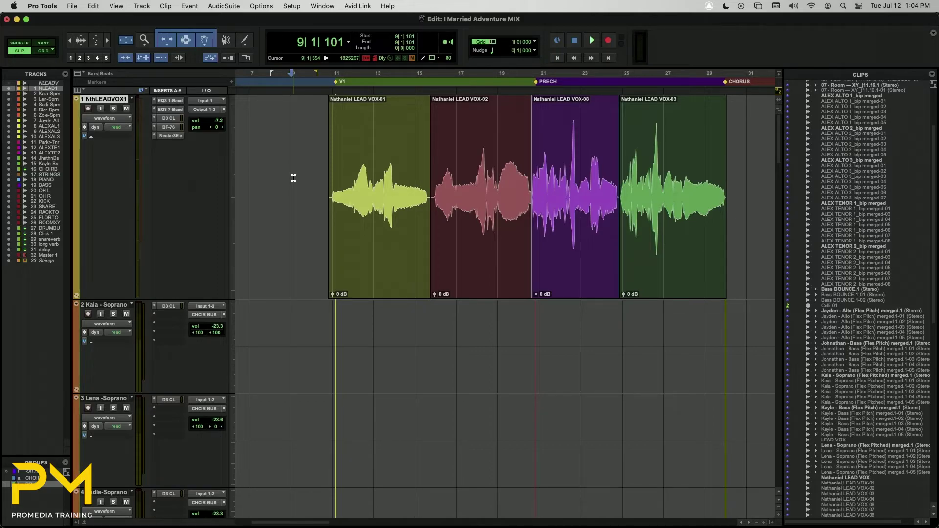
Select the four comped LEAD VOX clips and open Batch Fades via Edit > Fades > Create
{"action": "left_click_drag", "start_coordinate": [293, 178], "coordinate": [763, 211]}
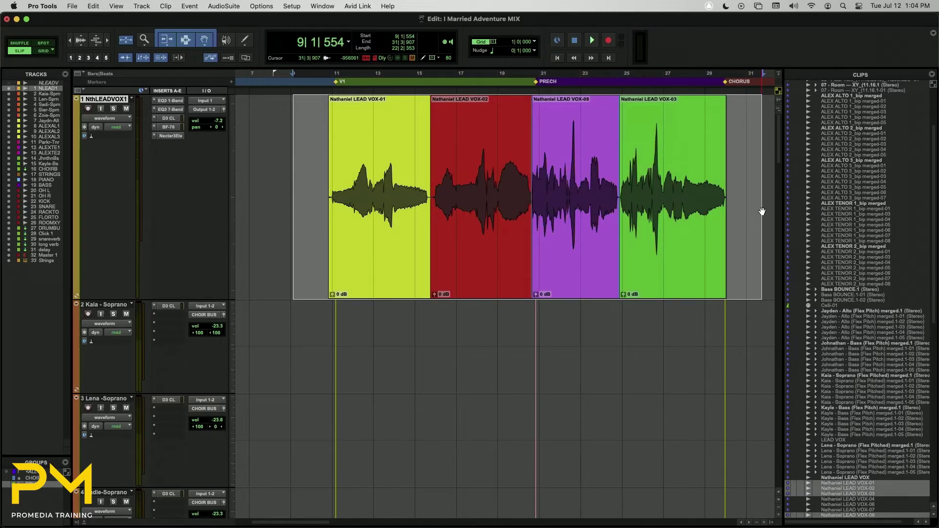
{"action": "left_click", "coordinate": [93, 6]}
{"action": "mouse_move", "coordinate": [184, 378]}
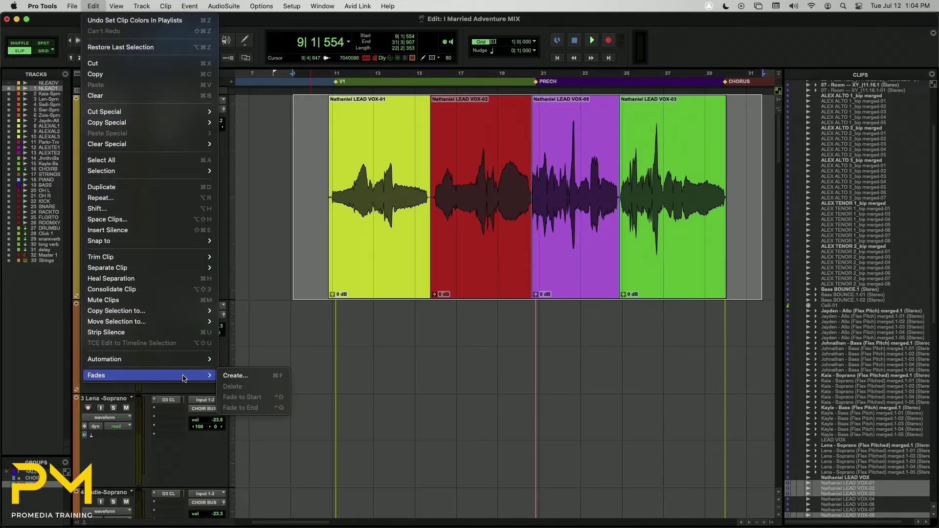
{"action": "left_click", "coordinate": [256, 375]}
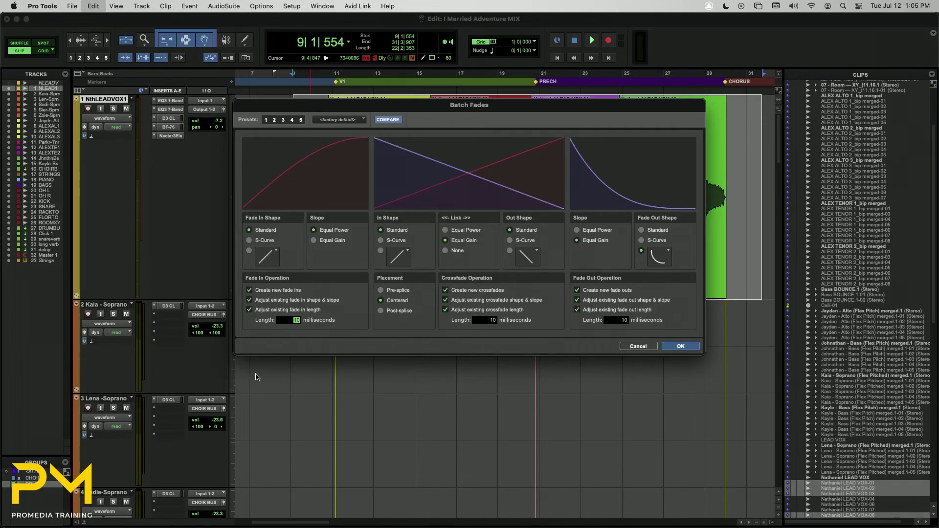
Apply the batch fades with 10 ms crossfades and fade lengths, then deselect the clips
{"action": "left_click", "coordinate": [674, 351]}
{"action": "left_click", "coordinate": [606, 348]}
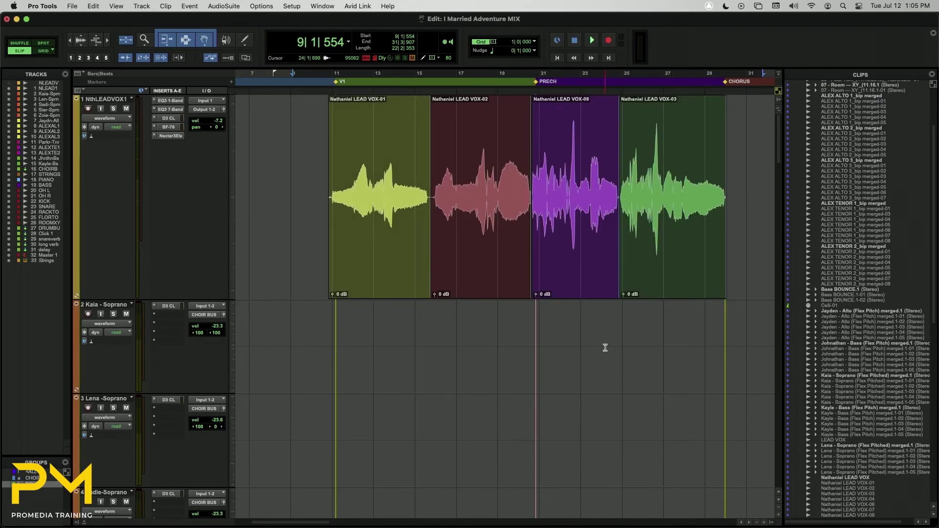
Use the Zoom tool to magnify the VOX-02/VOX-08 join and inspect its crossfade
{"action": "left_click", "coordinate": [145, 40]}
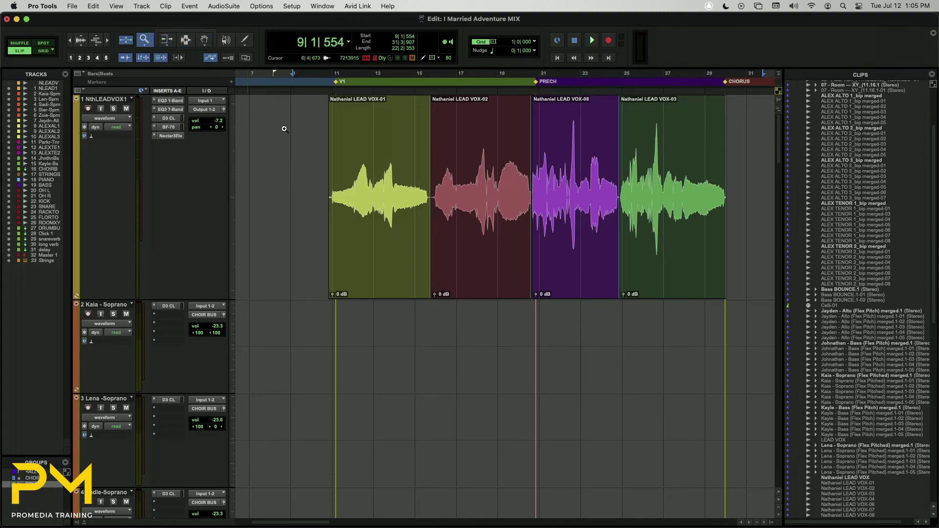
{"action": "left_click_drag", "start_coordinate": [518, 196], "coordinate": [540, 195]}
{"action": "left_click", "coordinate": [599, 86]}
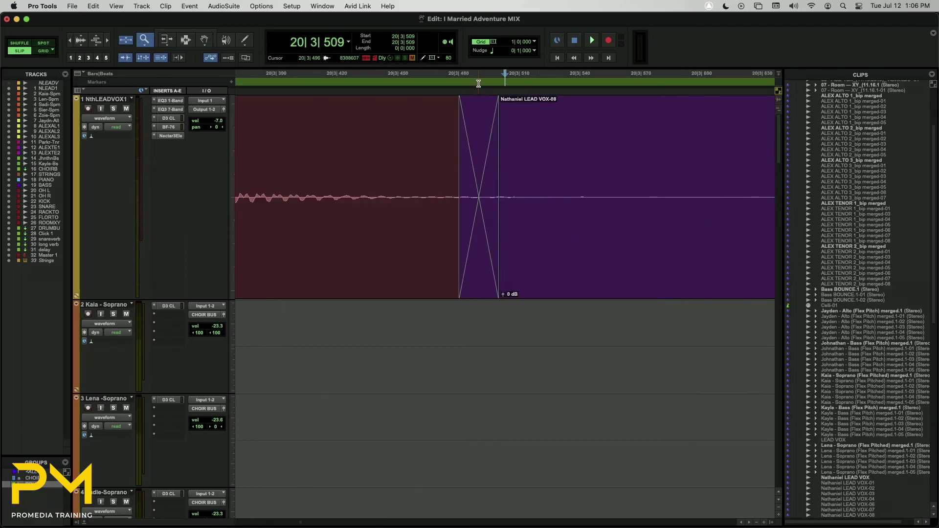